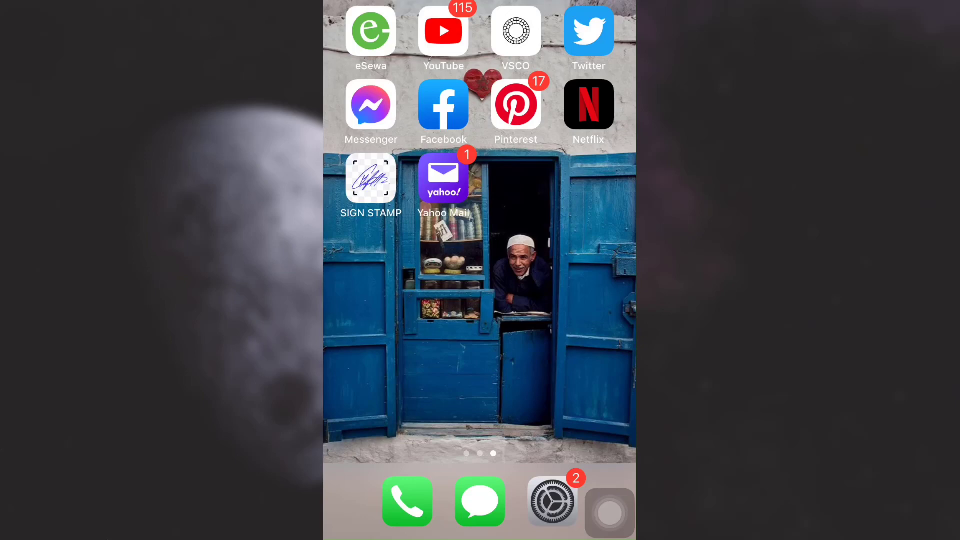
Launch Messenger and open your profile settings page.
{"action": "left_click", "coordinate": [371, 106]}
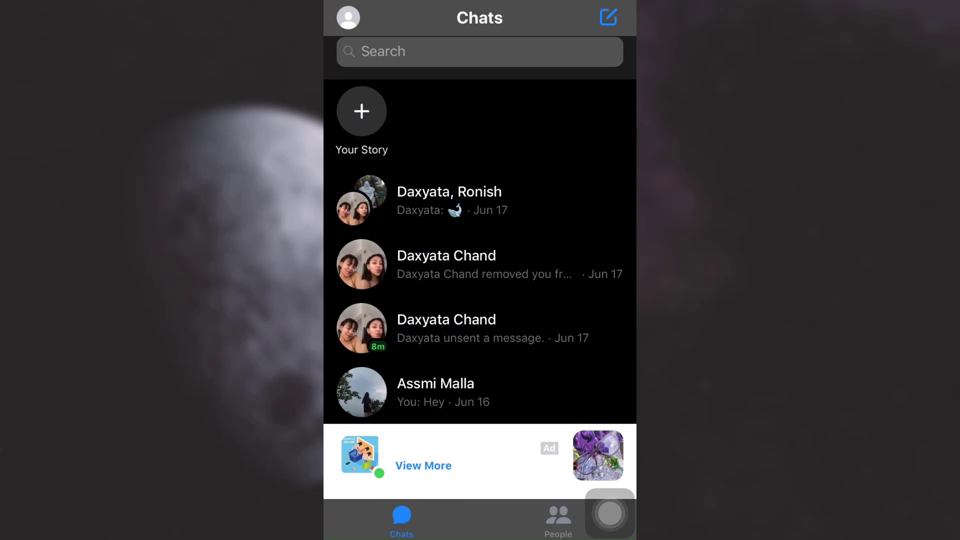
{"action": "left_click", "coordinate": [348, 17]}
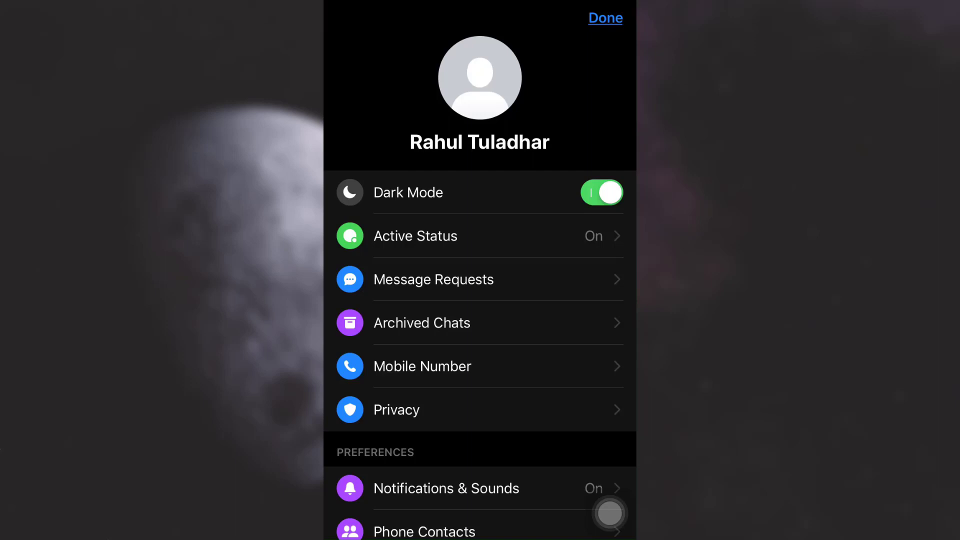
Switch off Messenger's 'Show when you're active', confirm Turn Off, and close settings back to Chats.
{"action": "left_click", "coordinate": [480, 235]}
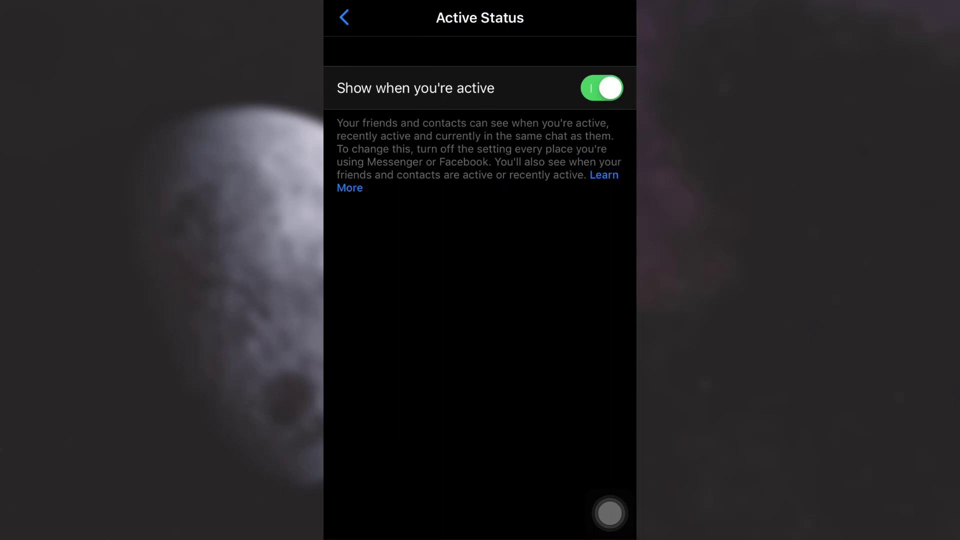
{"action": "left_click", "coordinate": [602, 88]}
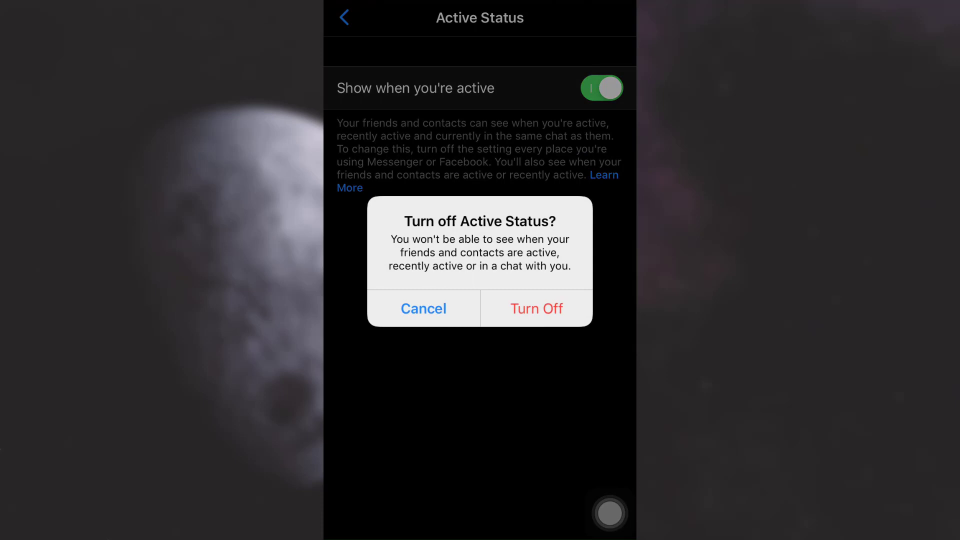
{"action": "left_click", "coordinate": [536, 308]}
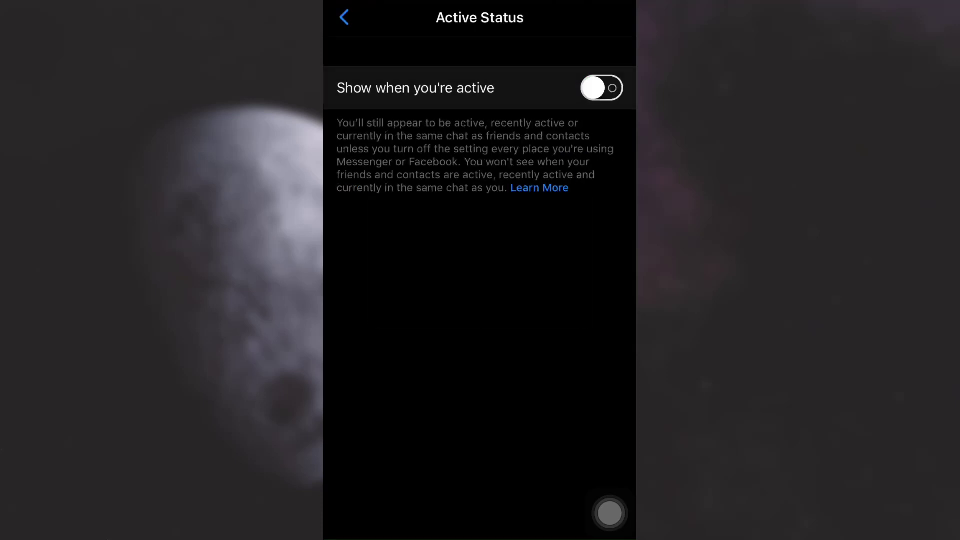
{"action": "left_click", "coordinate": [344, 17]}
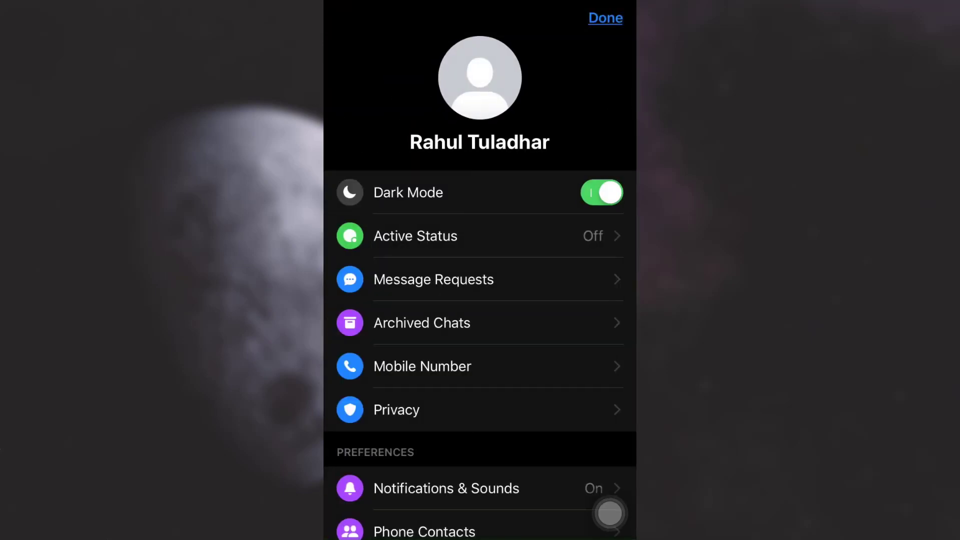
{"action": "left_click", "coordinate": [606, 18]}
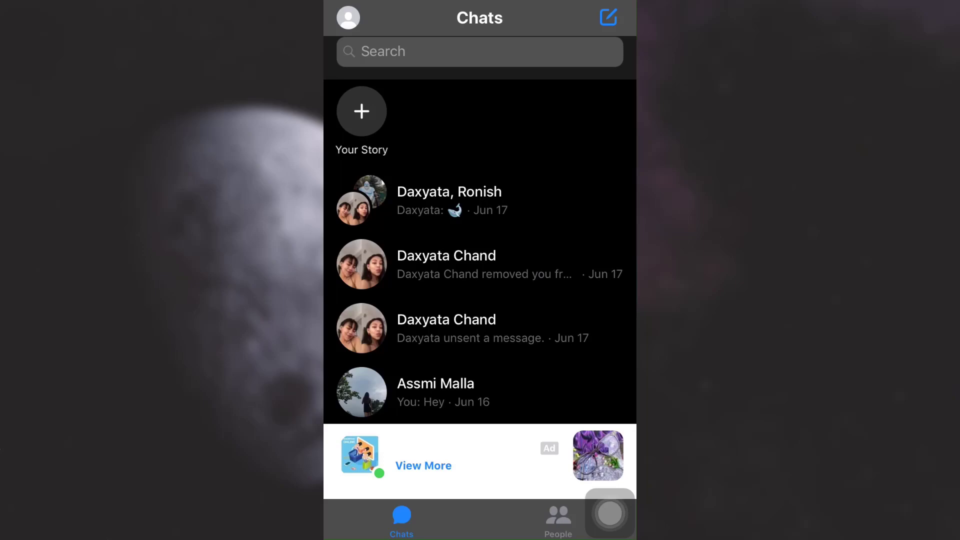
Switch to Facebook through AssistiveTouch and expand Settings & Privacy in its Menu.
{"action": "left_click", "coordinate": [611, 514]}
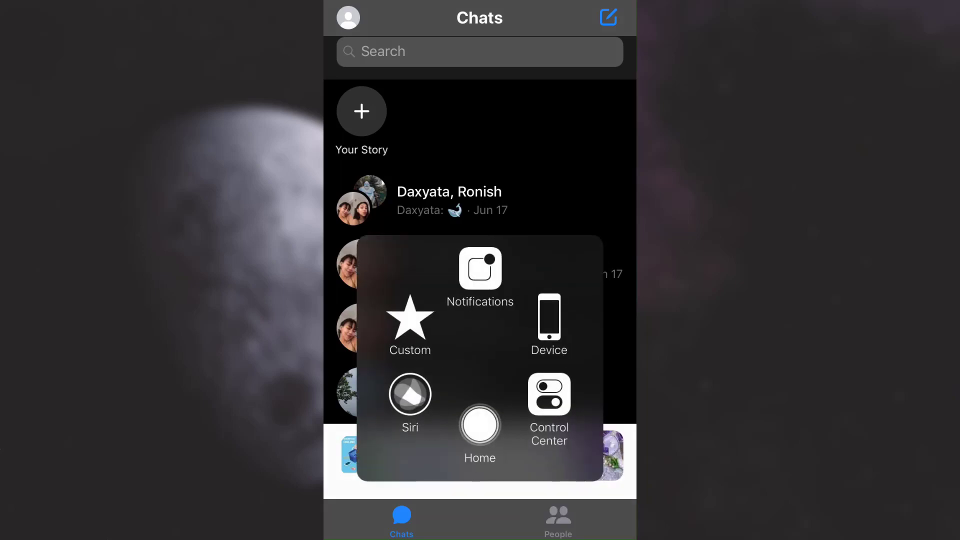
{"action": "double_click", "coordinate": [479, 424]}
{"action": "left_click", "coordinate": [450, 247]}
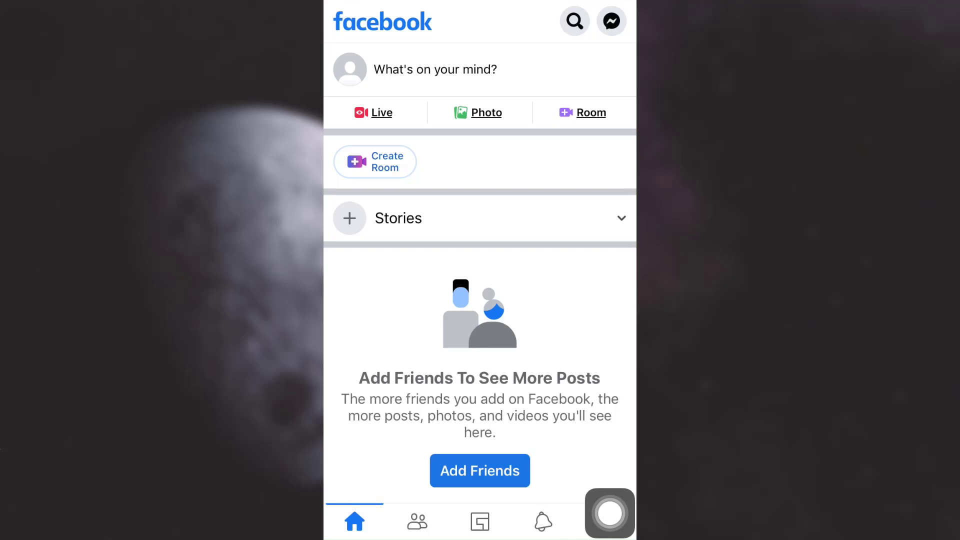
{"action": "left_click_drag", "start_coordinate": [610, 513], "coordinate": [610, 294]}
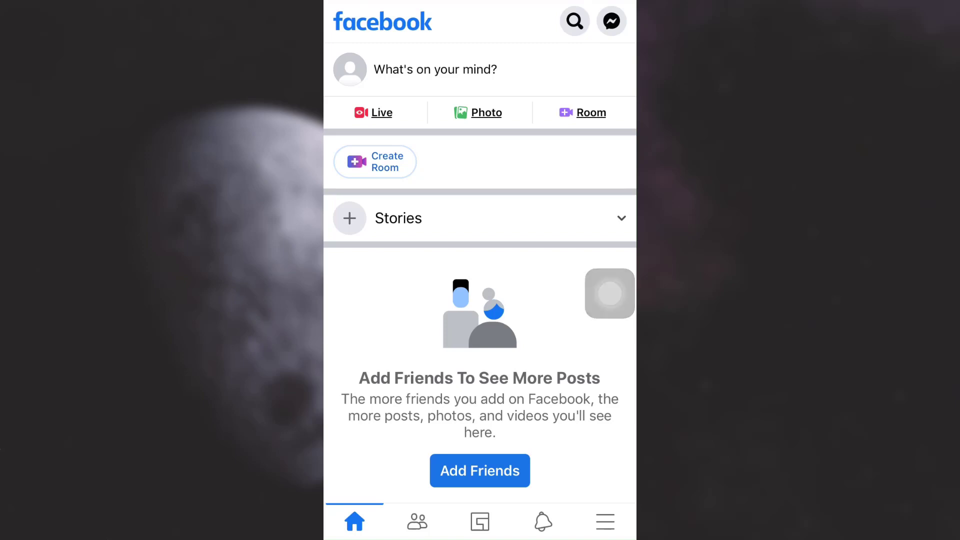
{"action": "left_click", "coordinate": [606, 522]}
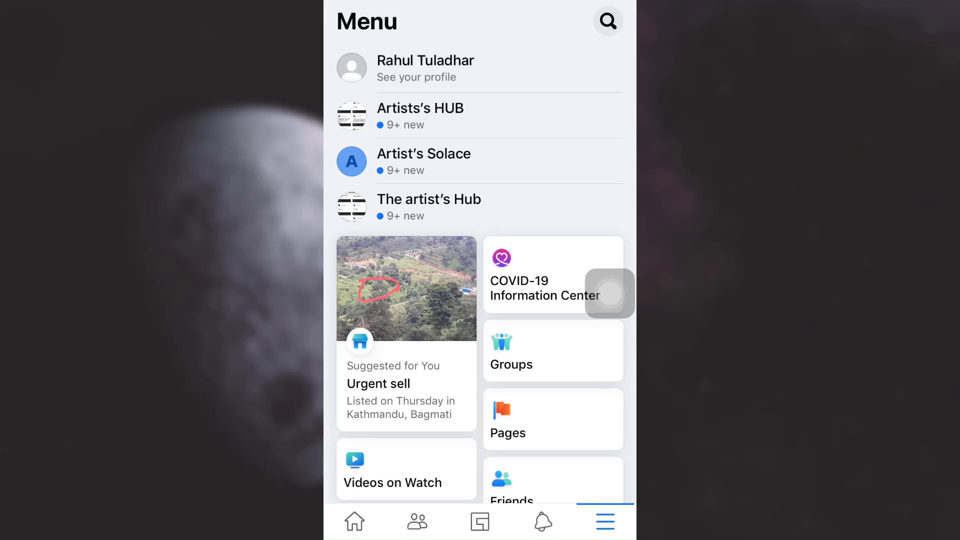
{"action": "scroll", "coordinate": [480, 270], "scroll_direction": "down", "scroll_amount": 6}
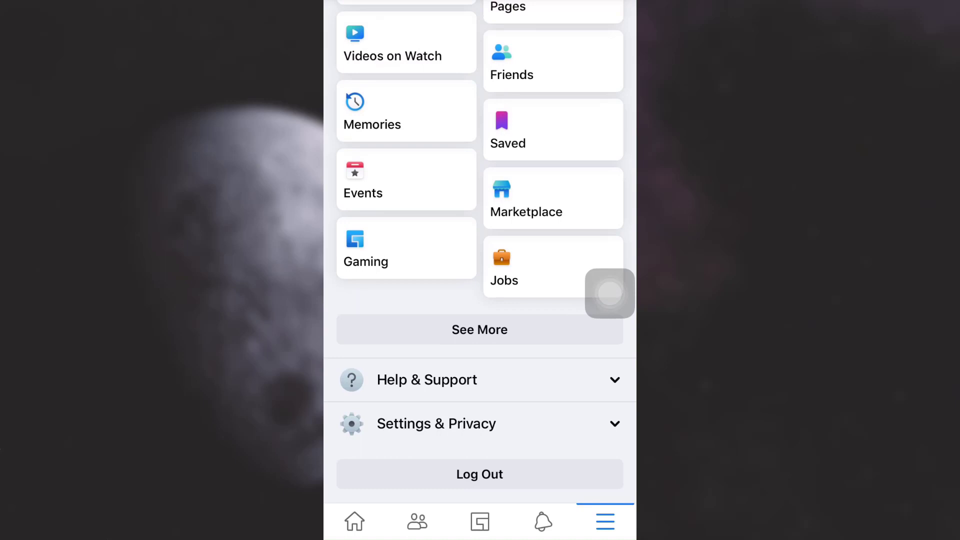
{"action": "left_click", "coordinate": [480, 423]}
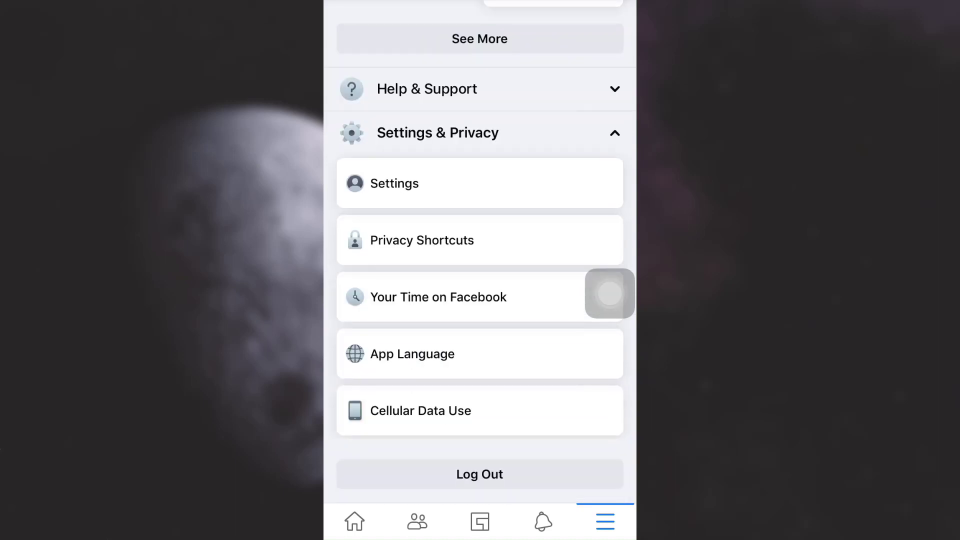
Open Facebook Settings and go to its Active Status page.
{"action": "left_click", "coordinate": [480, 184]}
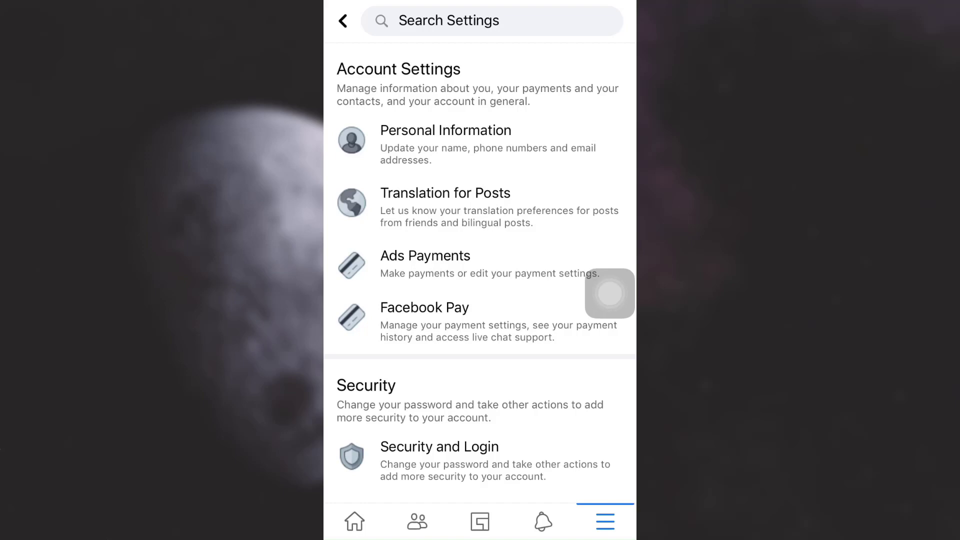
{"action": "scroll", "coordinate": [481, 300], "scroll_direction": "down", "scroll_amount": 5}
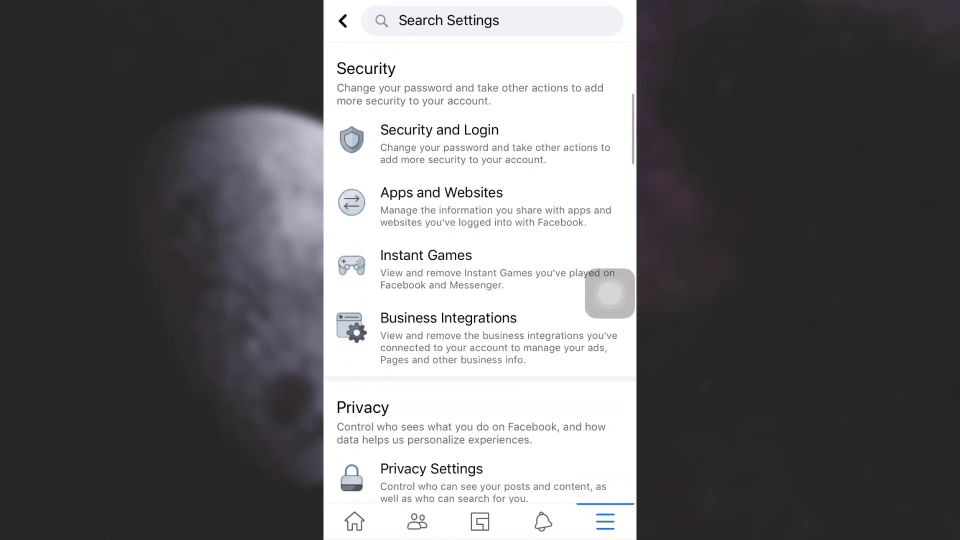
{"action": "scroll", "coordinate": [481, 300], "scroll_direction": "down", "scroll_amount": 5}
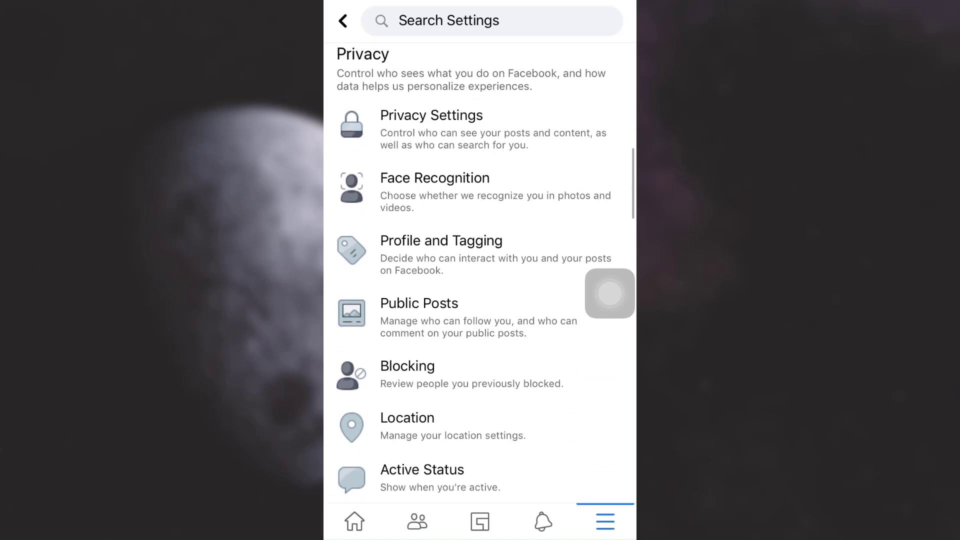
{"action": "scroll", "coordinate": [481, 300], "scroll_direction": "down", "scroll_amount": 3}
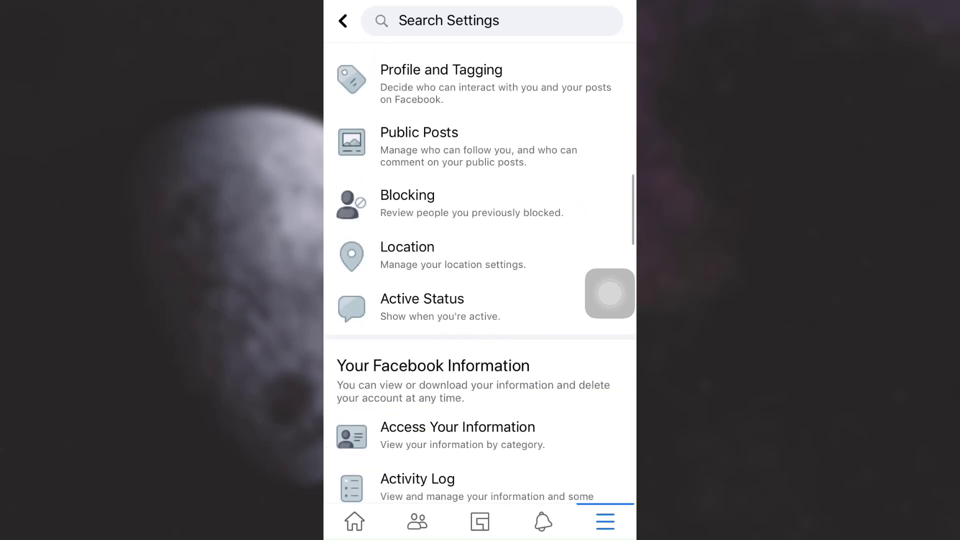
{"action": "left_click", "coordinate": [450, 286]}
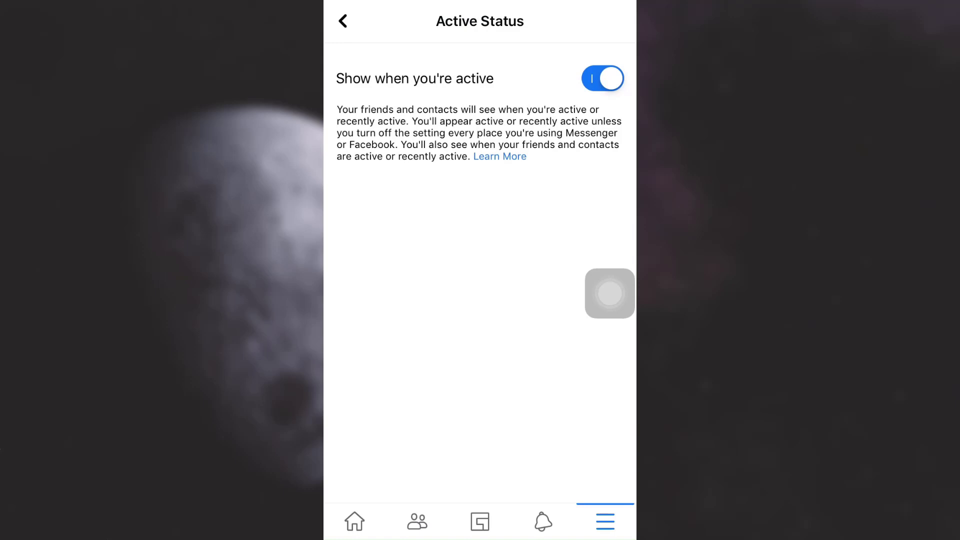
Turn off Facebook's 'Show when you're active', confirm Turn Off, and back out to the Menu.
{"action": "left_click", "coordinate": [603, 79]}
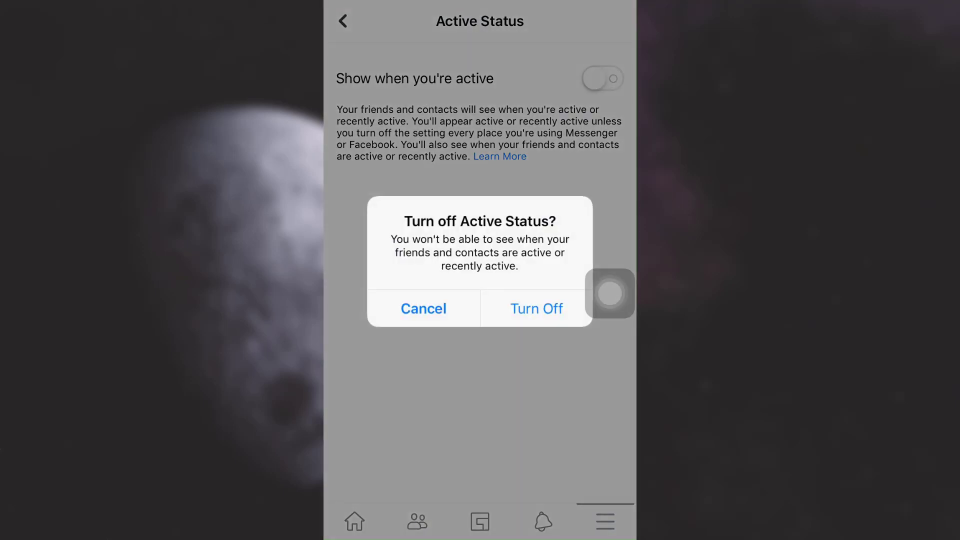
{"action": "left_click", "coordinate": [537, 308]}
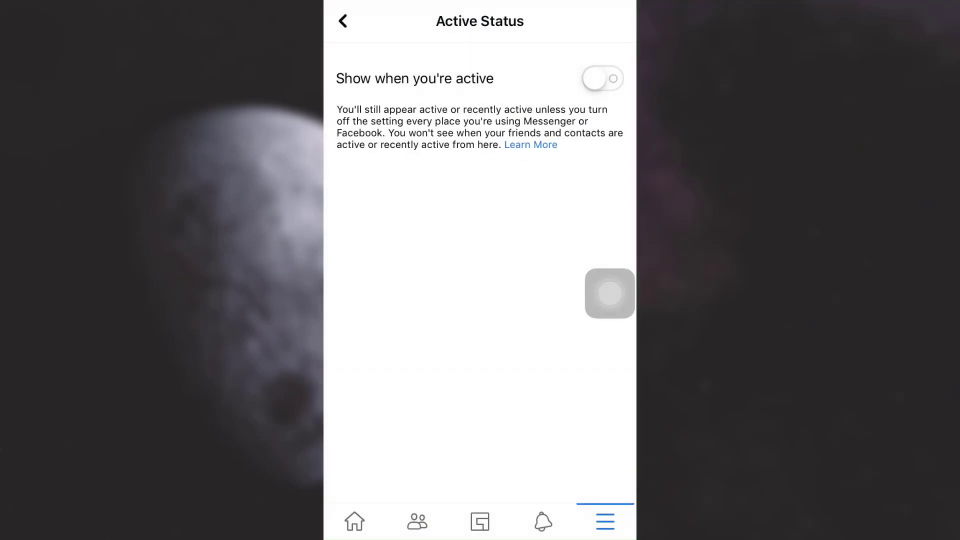
{"action": "left_click", "coordinate": [343, 21]}
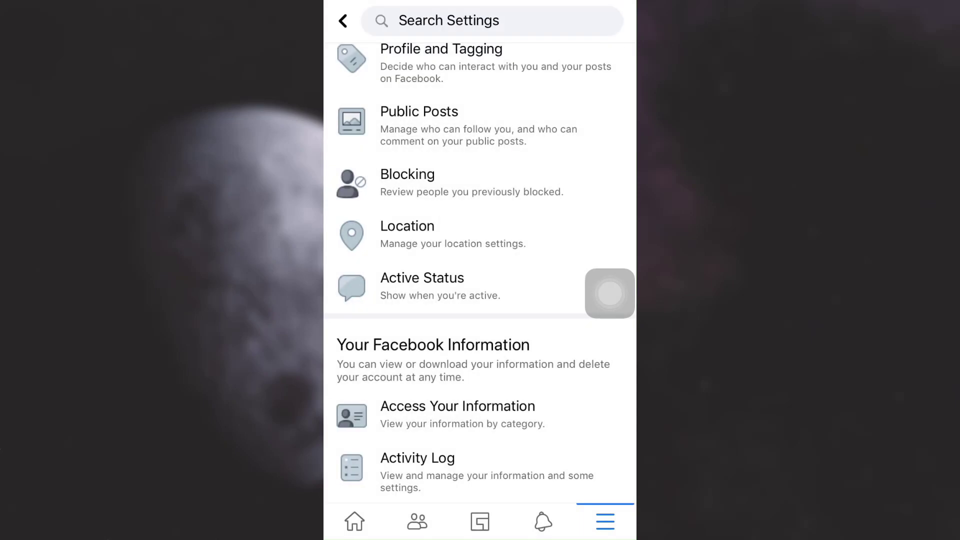
{"action": "left_click", "coordinate": [343, 22]}
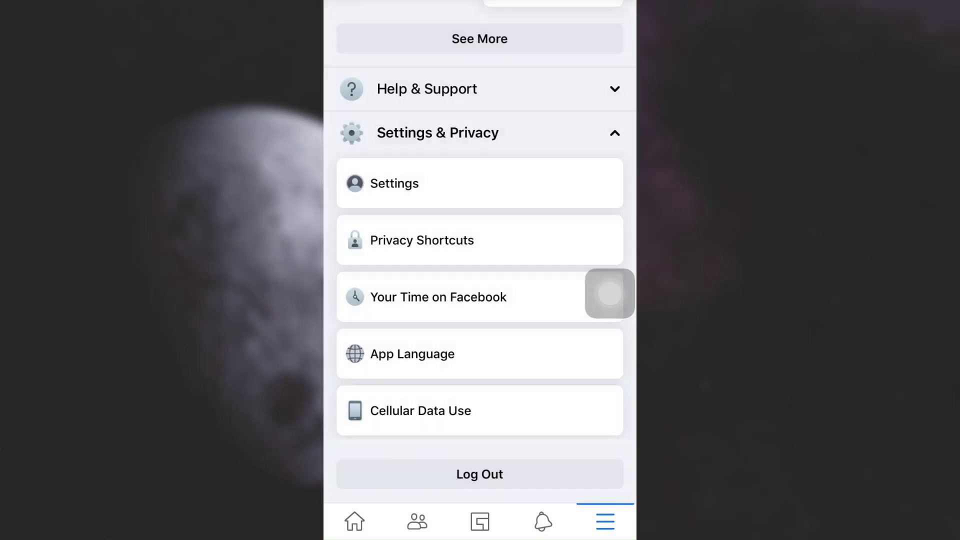
Return to the Facebook Home news feed.
{"action": "left_click", "coordinate": [355, 522]}
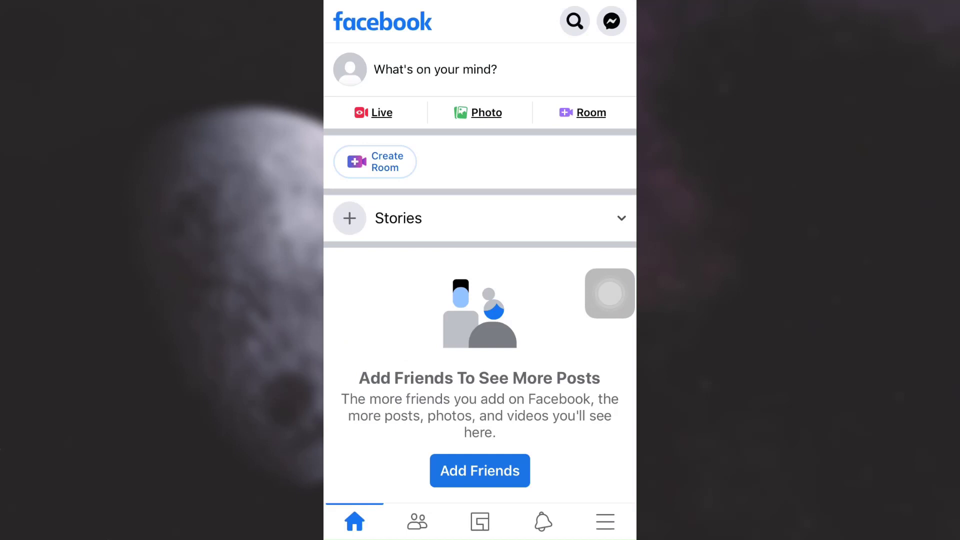